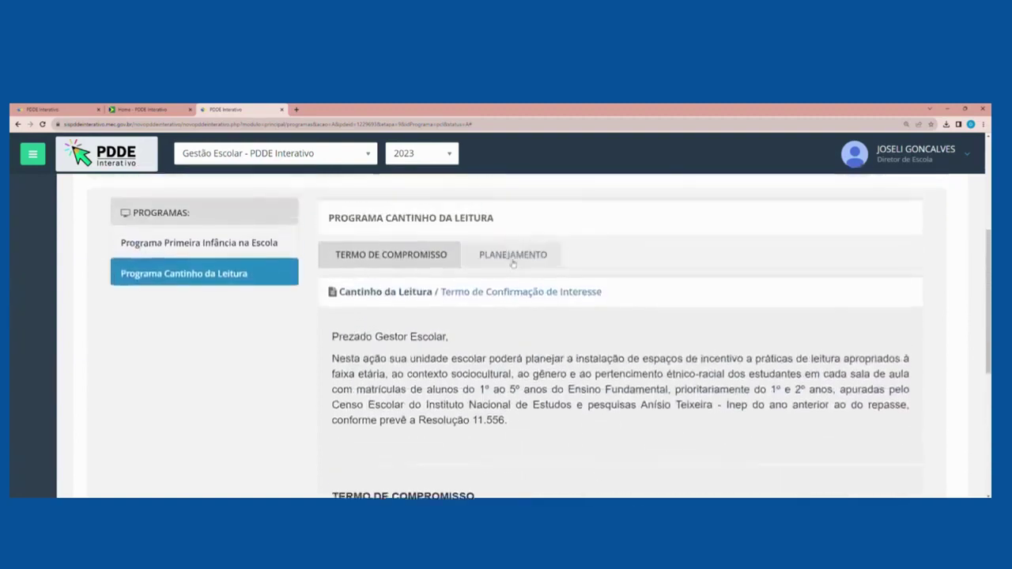
Open the Planejamento section of Programa Cantinho da Leitura and review its guidance, planned payment instalment and available balance
left_click(511, 261)
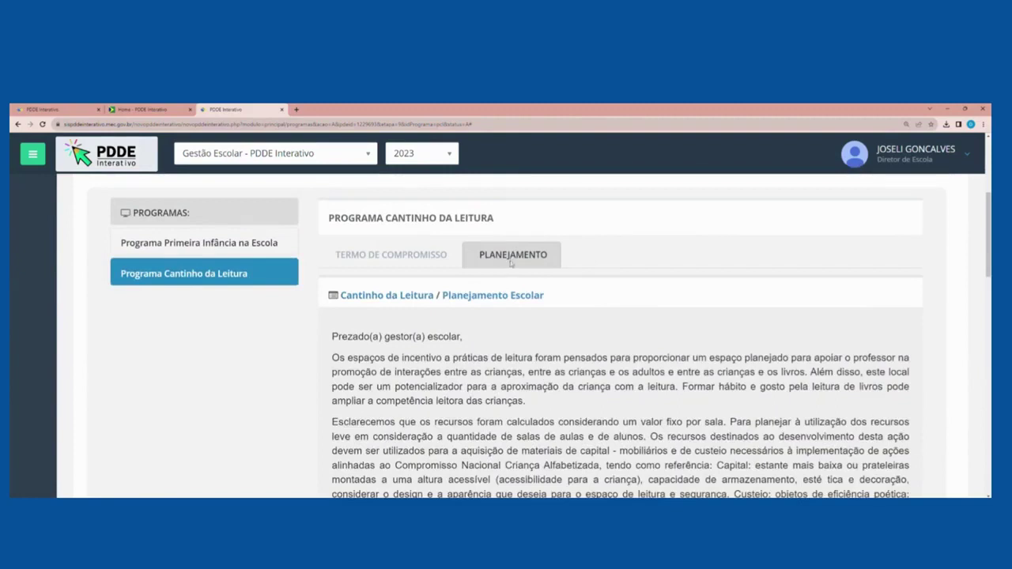
scroll(511, 261, "down", 3)
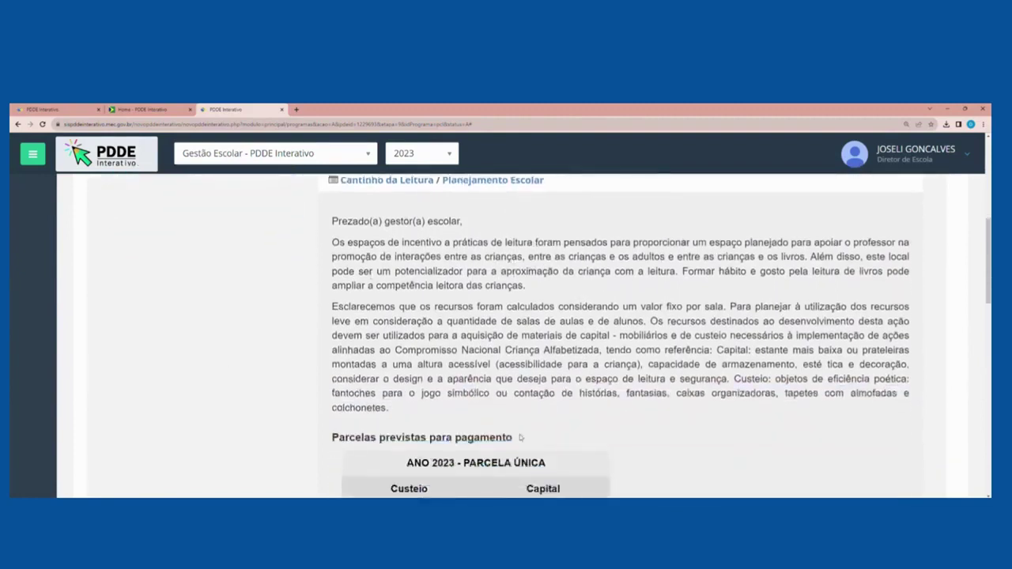
scroll(521, 433, "down", 3)
scroll(521, 433, "down", 2)
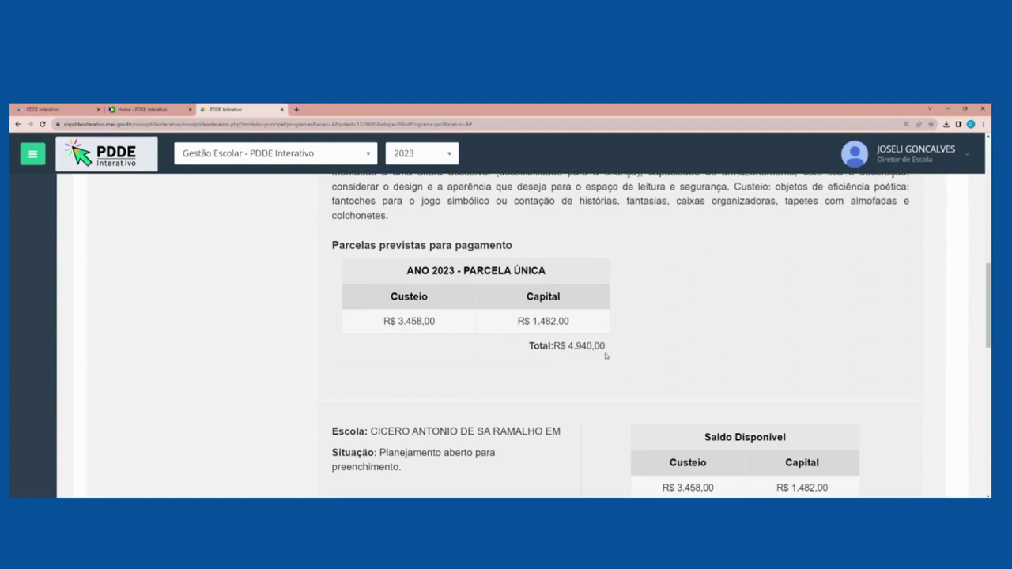
scroll(554, 391, "down", 3)
scroll(576, 405, "down", 3)
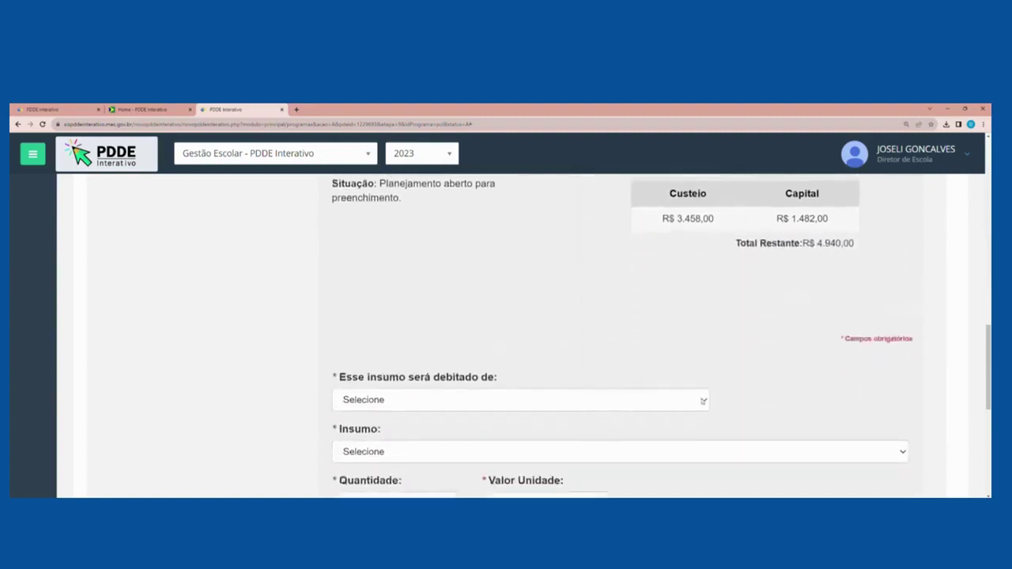
Start a new insumo debited from Custeio, choose Outros as the insumo and name it "Obras Literárias"
left_click(448, 432)
scroll(502, 382, "down", 2)
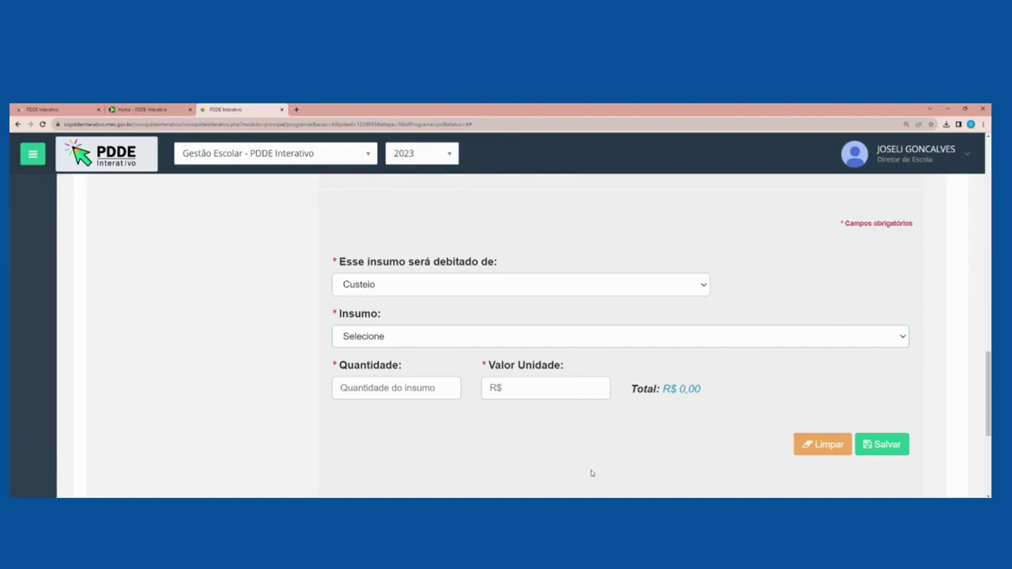
key("o")
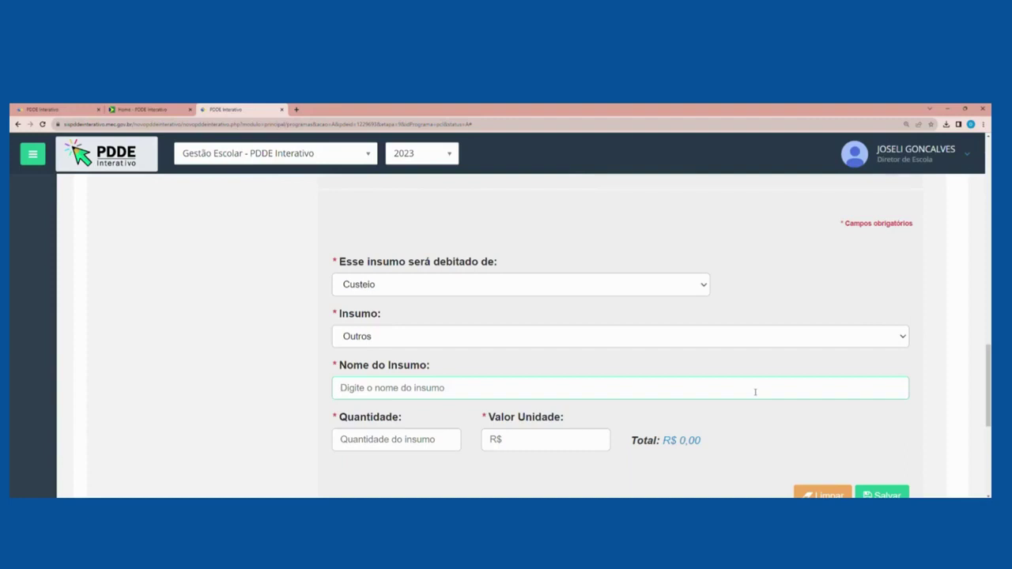
type("Obr")
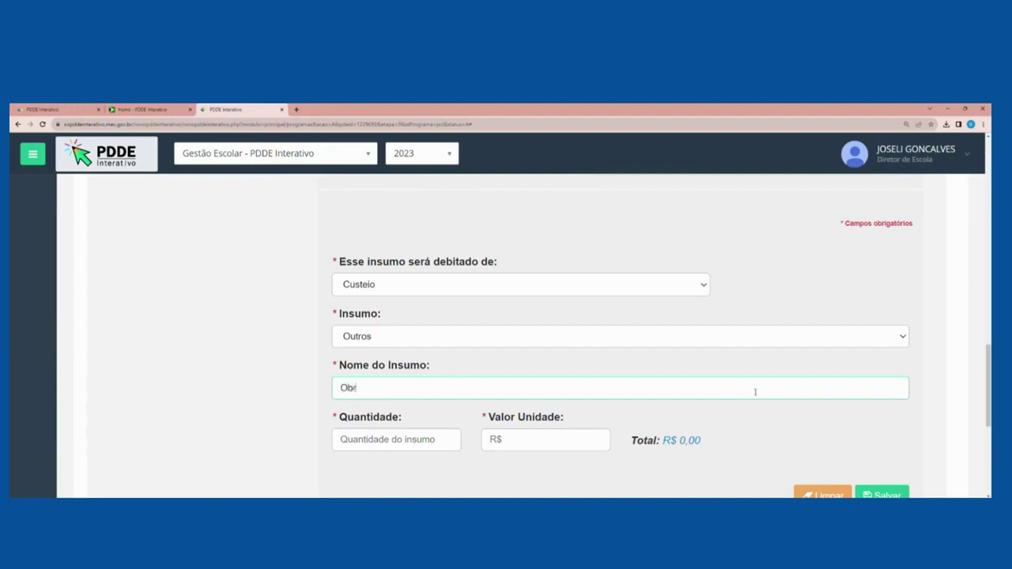
type("as Literárias")
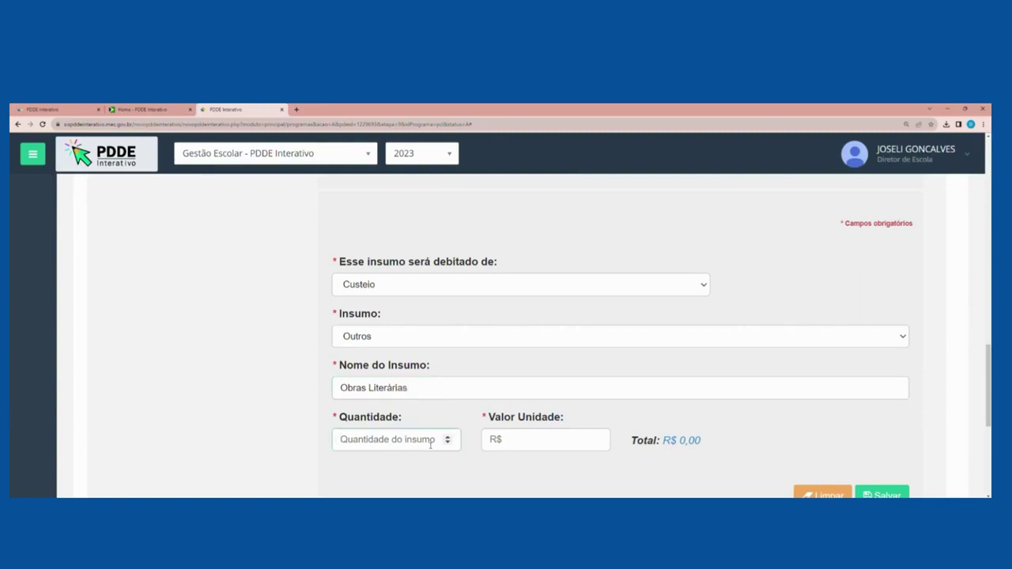
Set the Obras Literárias quantity to 50 and unit value to R$ 12,00, and save the insumo with confirmation
type("50")
left_click(578, 445)
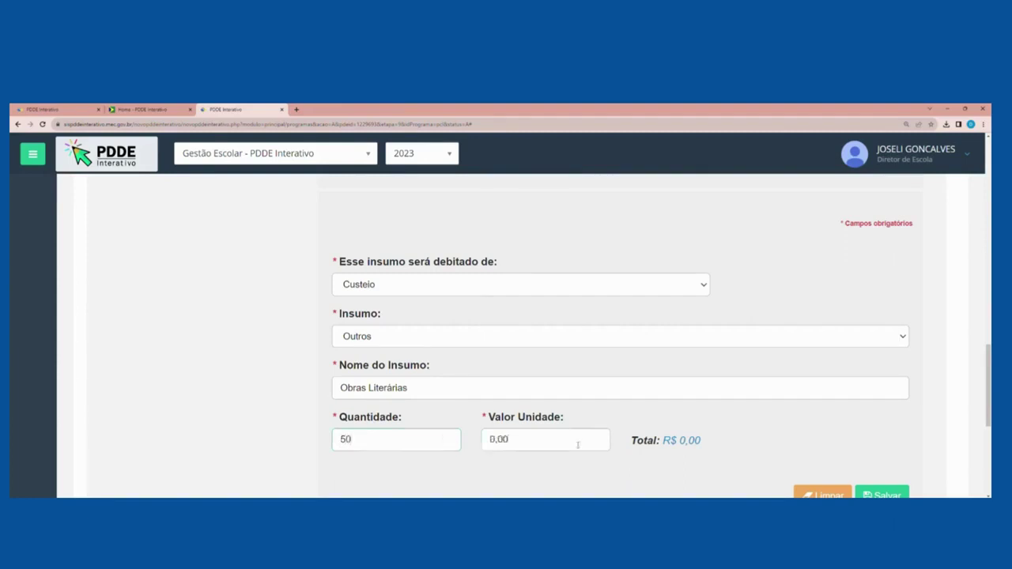
type("1200")
scroll(839, 407, "down", 1)
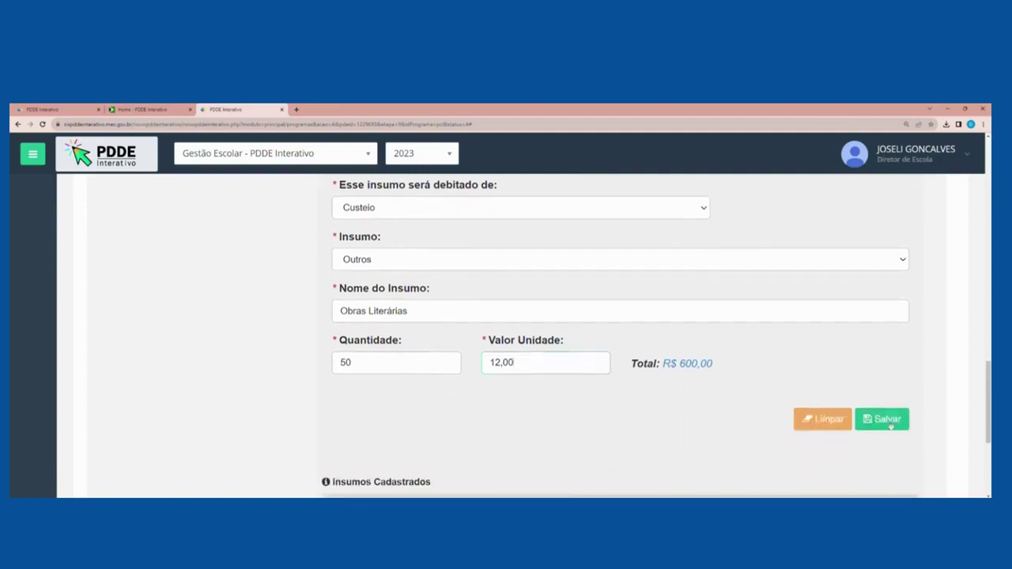
left_click(890, 422)
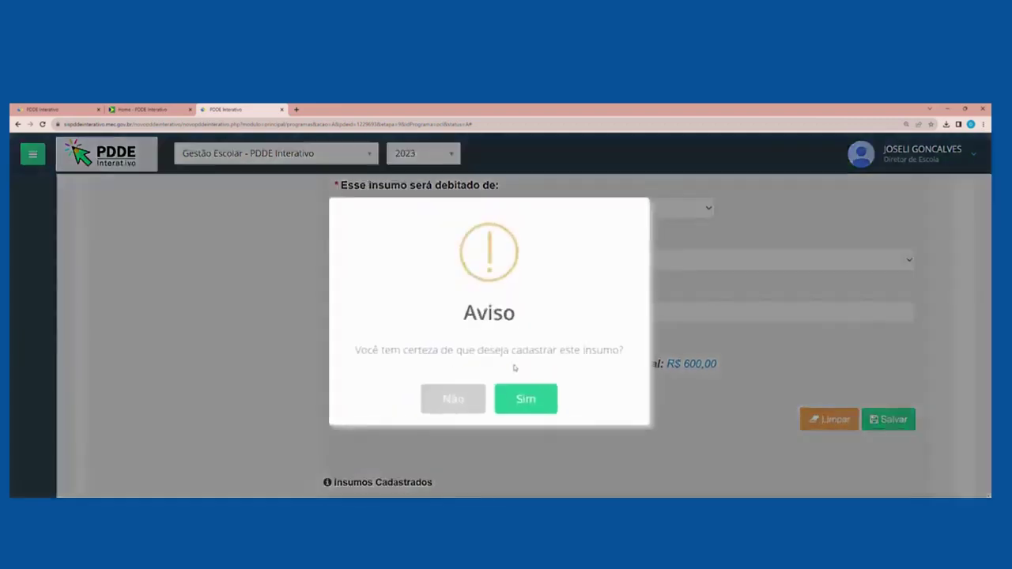
left_click(524, 397)
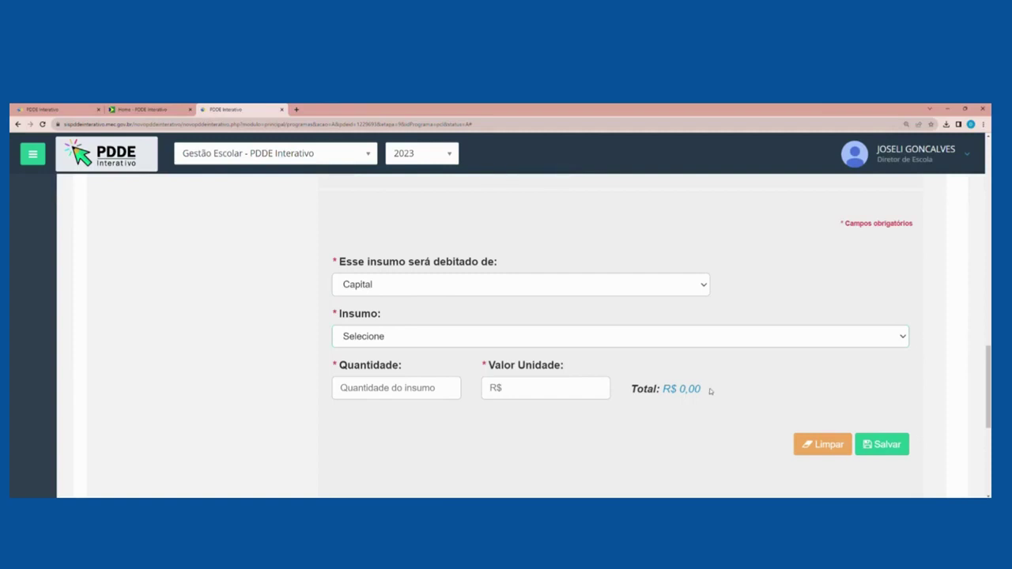
Register the Capital insumo "Aquisição de estante de material durável (altura acessível as crianças)" with quantity 1 and unit value R$ 500,00
key("Down")
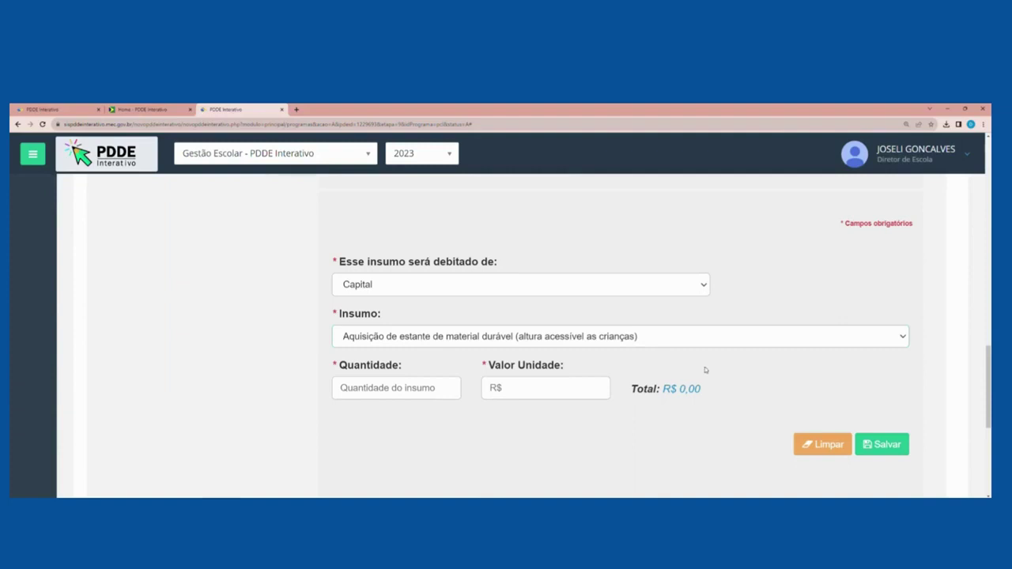
type("1")
left_click(537, 396)
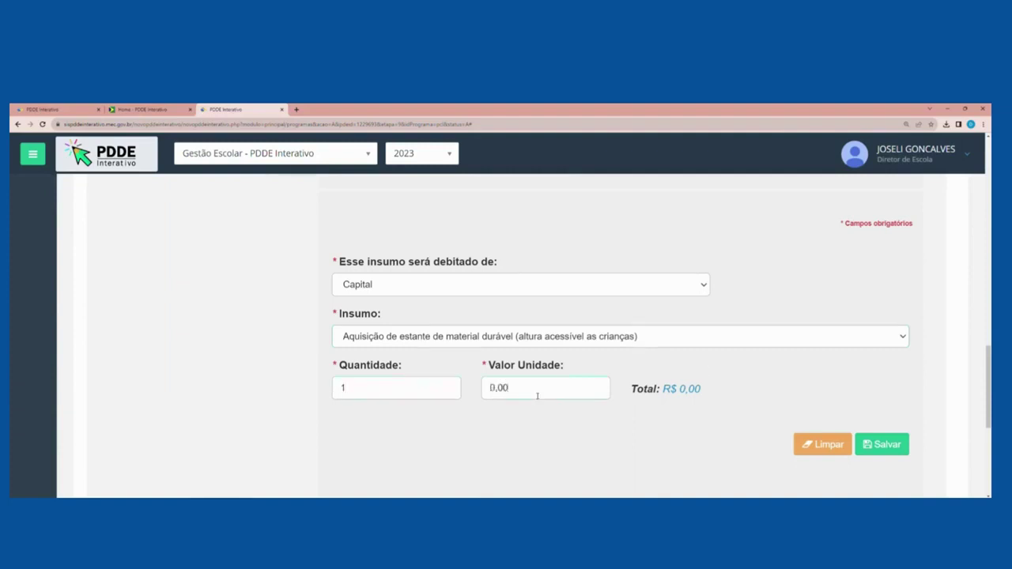
type("50000")
left_click(868, 446)
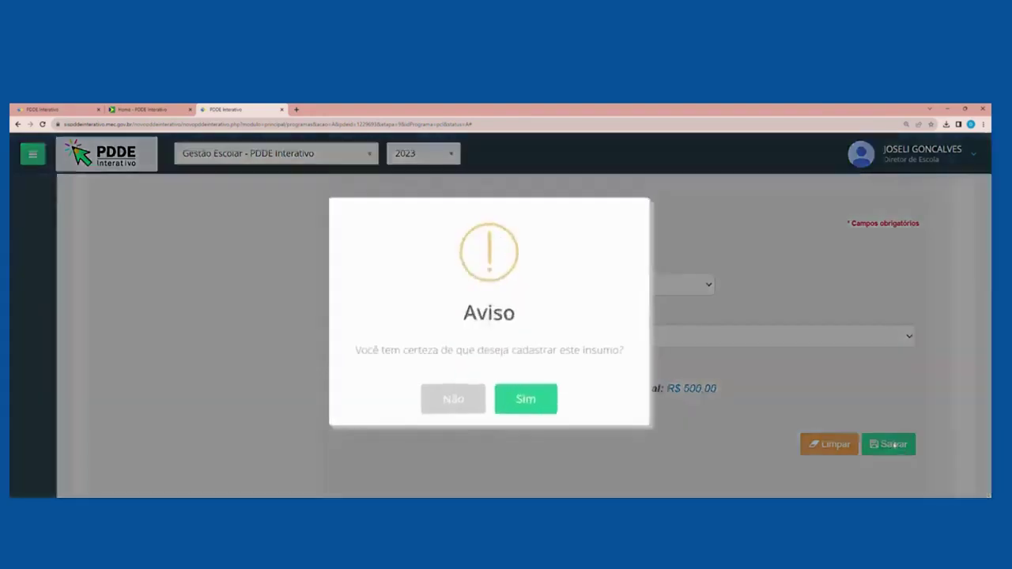
left_click(526, 400)
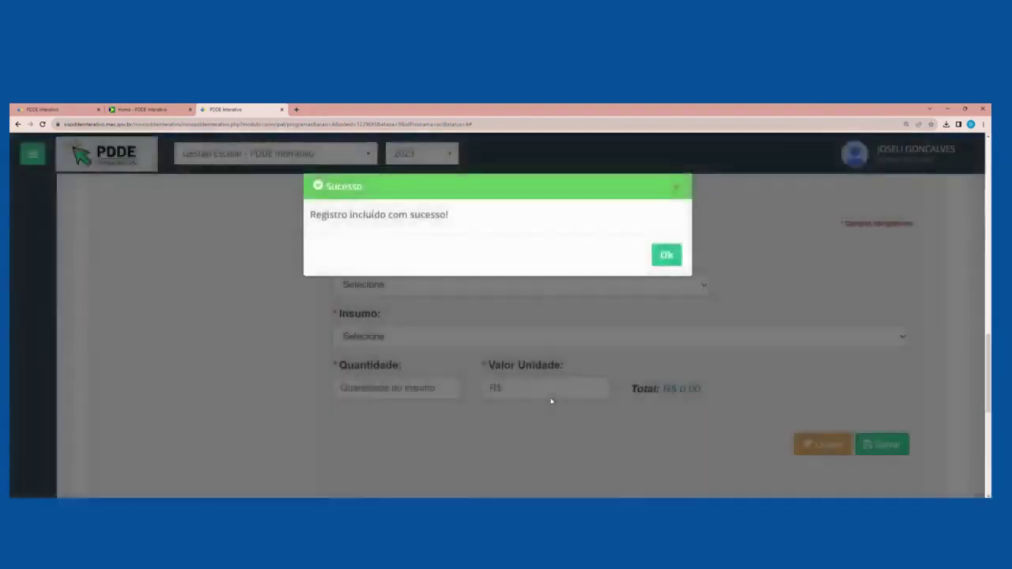
left_click(670, 254)
scroll(656, 352, "up", 3)
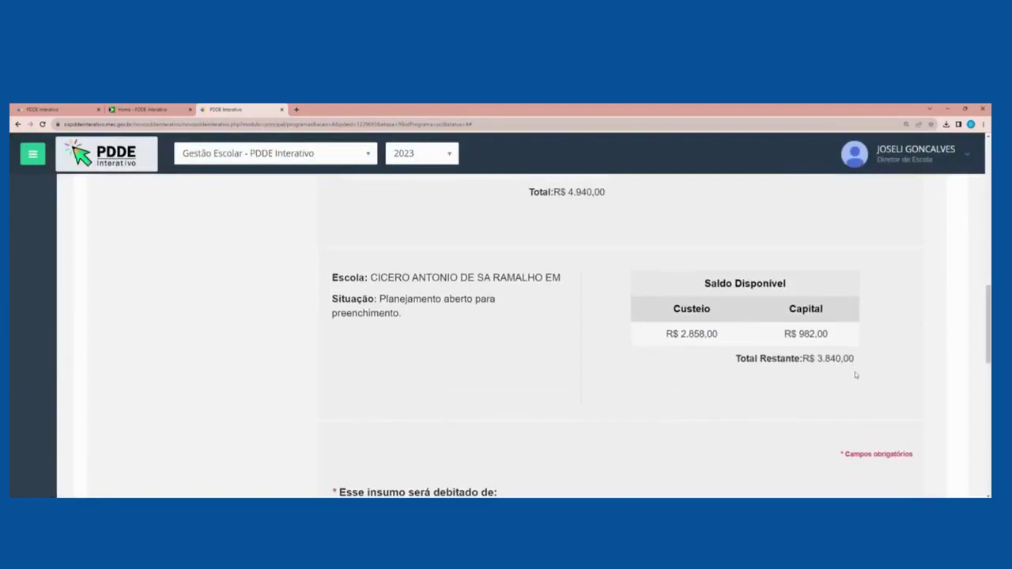
Start another Capital insumo, "Confecção de estantes de material durável (altura acessível as crianças)", with quantity 1
scroll(863, 375, "down", 3)
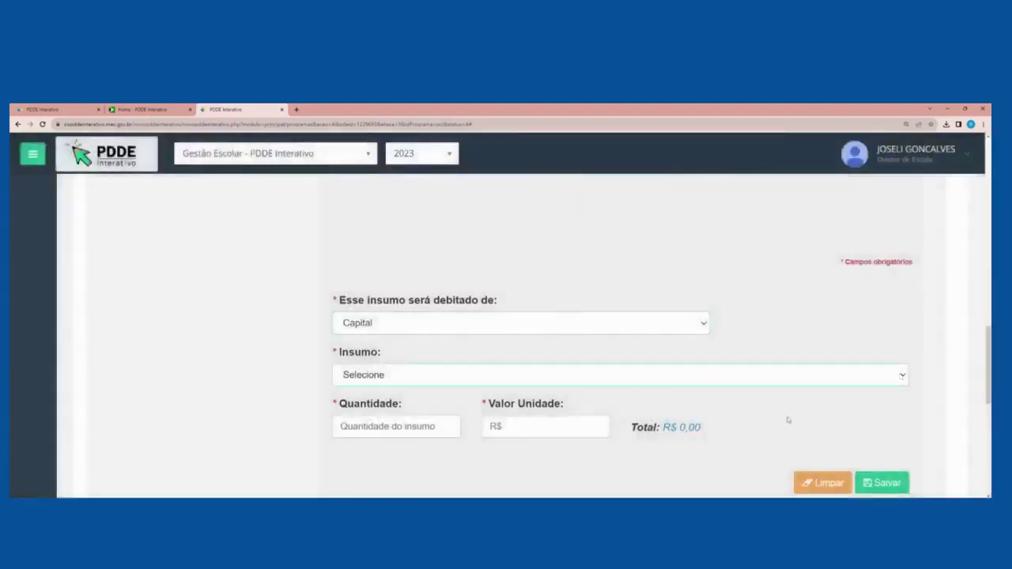
left_click(787, 420)
left_click(444, 433)
type("1")
left_click(500, 430)
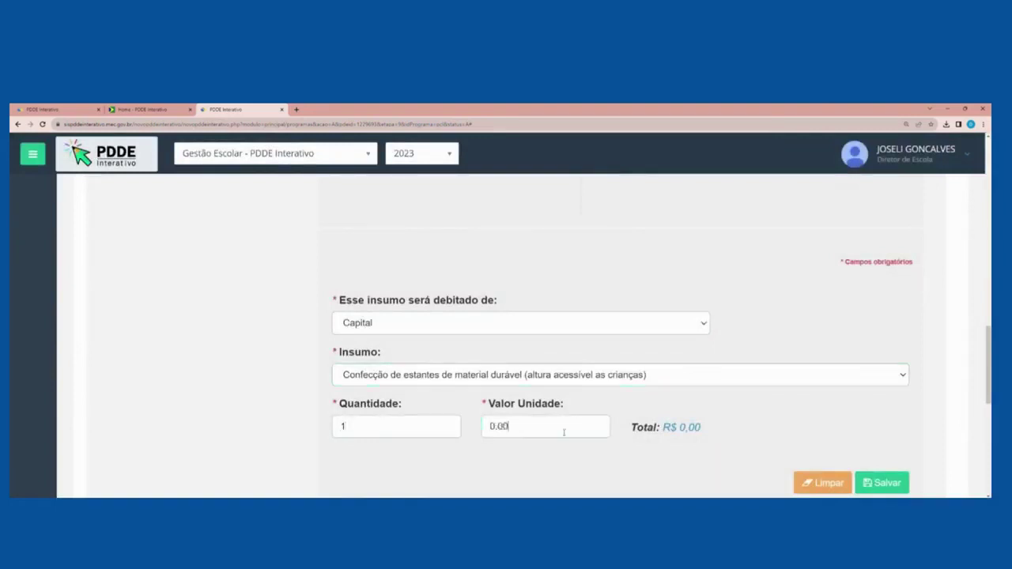
Check the remaining Capital balance, set the Confecção de estantes unit value to R$ 982,00 and save the insumo with confirmation
scroll(565, 429, "up", 4)
scroll(701, 436, "down", 2)
scroll(701, 438, "down", 2)
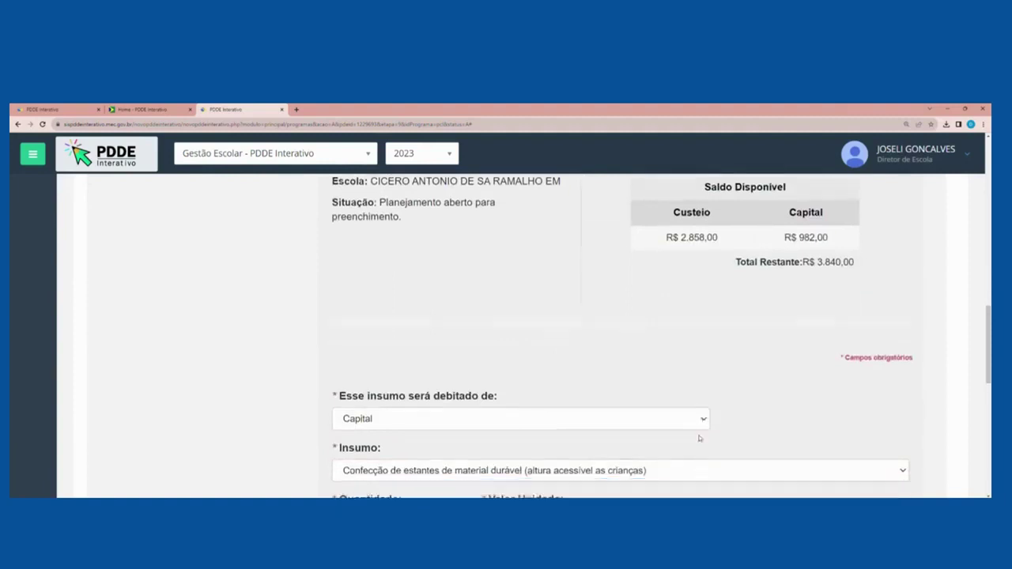
type("982,00")
left_click(886, 445)
left_click(529, 403)
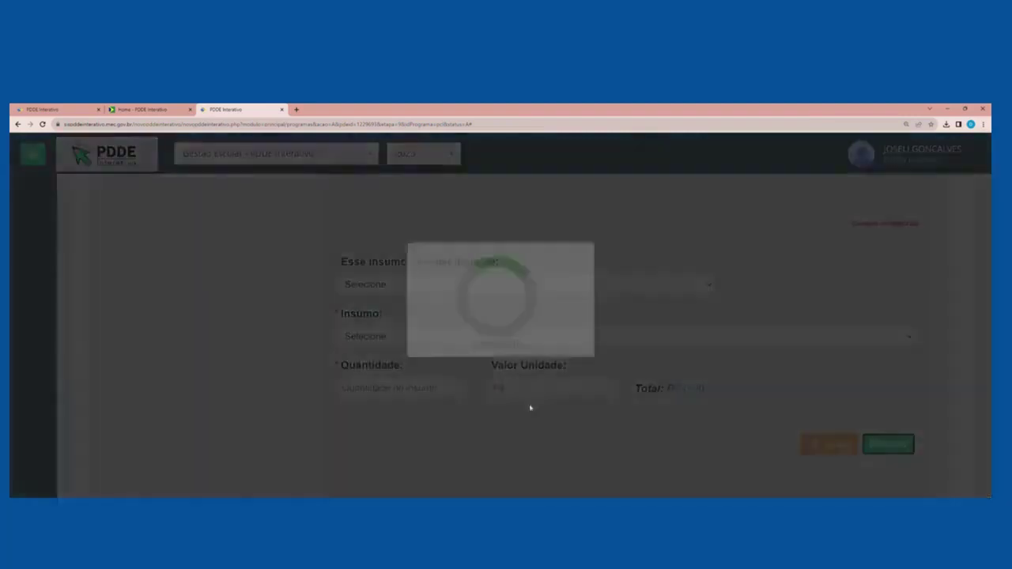
left_click(664, 255)
scroll(815, 327, "up", 3)
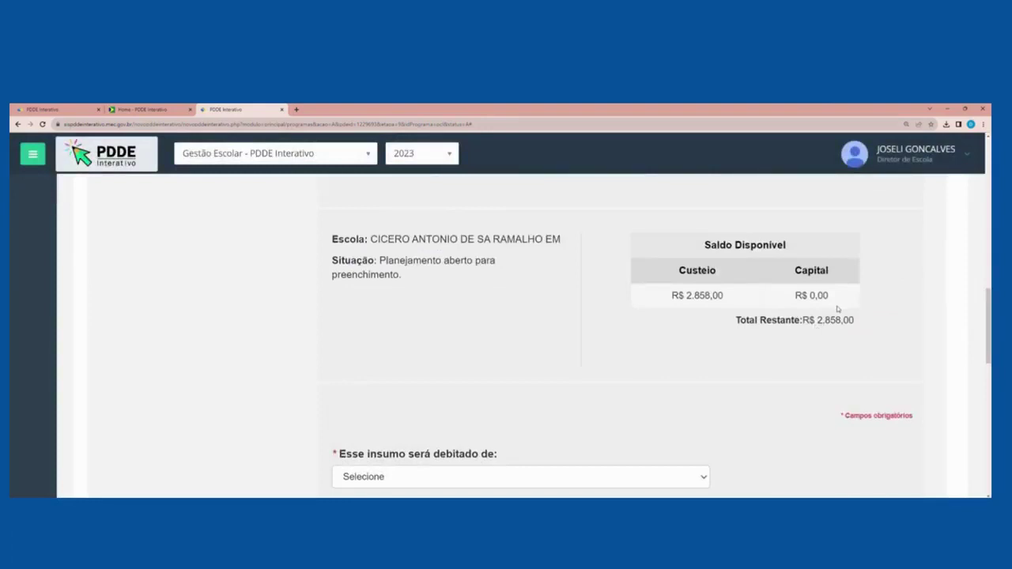
Delete the "Confecção de estantes de material durável" insumo from the Insumos Cadastrados list and confirm the exclusion
scroll(837, 310, "down", 5)
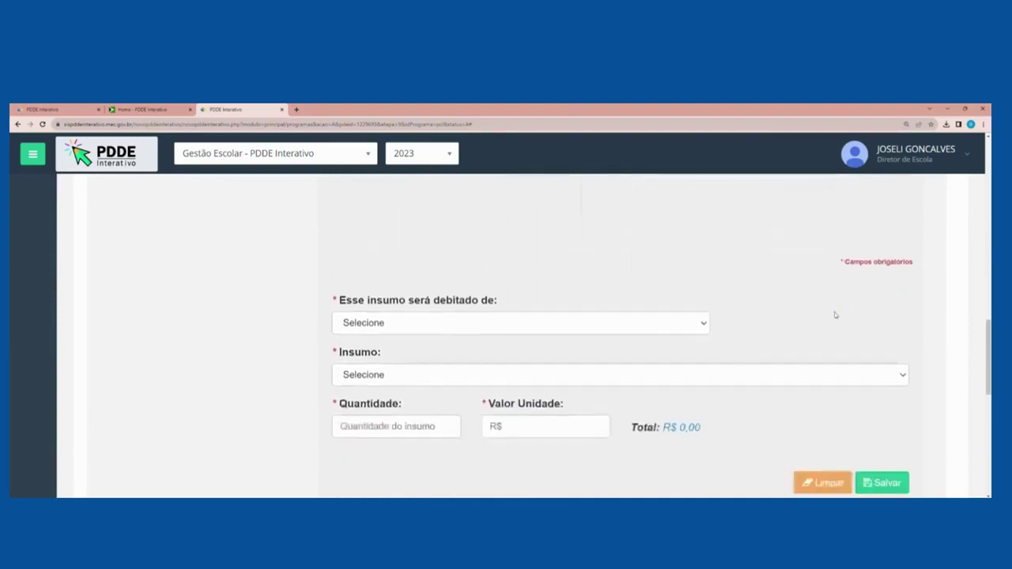
scroll(838, 317, "down", 1)
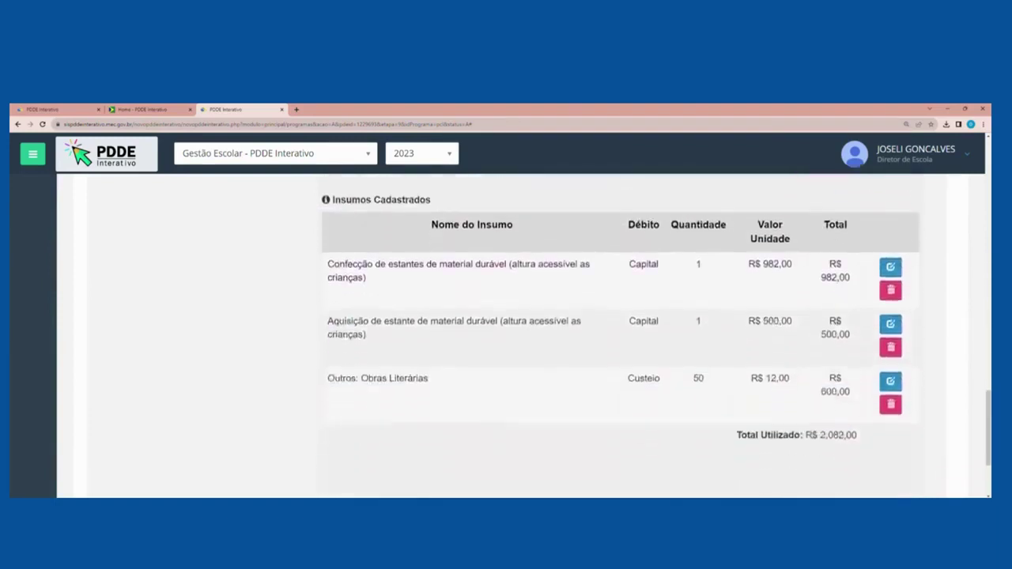
left_click(894, 291)
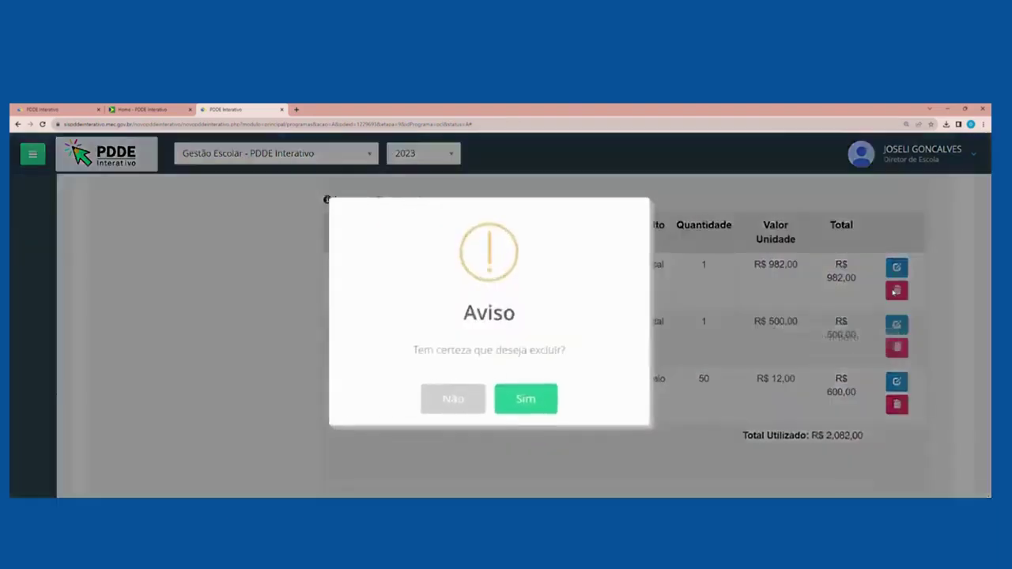
left_click(527, 400)
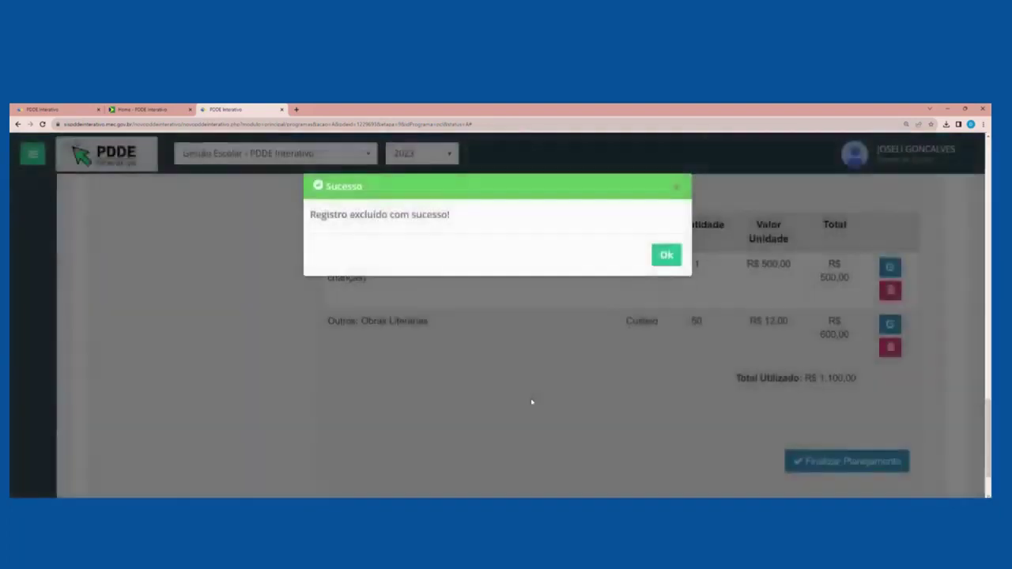
left_click(677, 262)
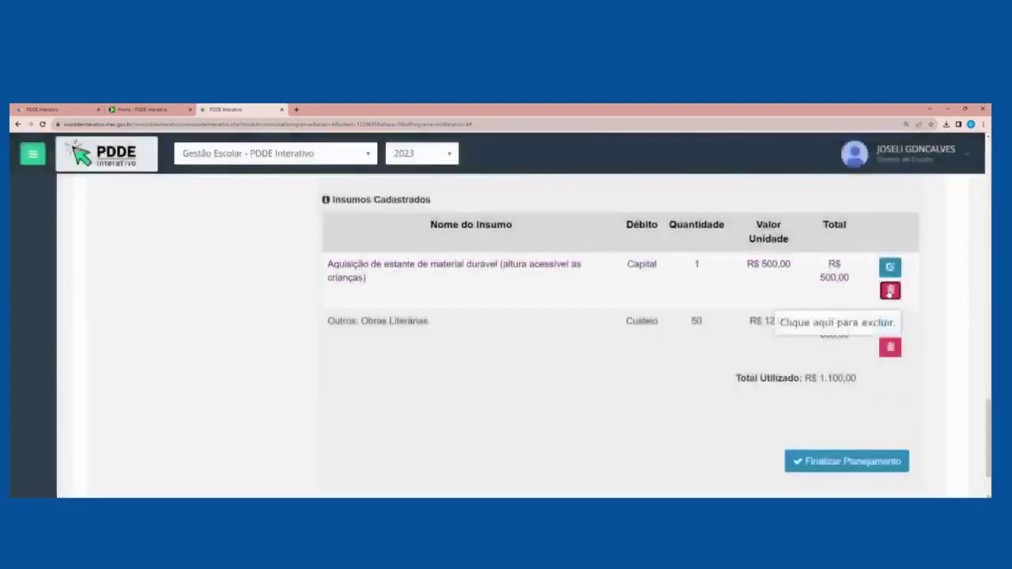
Delete the "Aquisição de estante de material durável" insumo from the registered list and confirm the exclusion
left_click(890, 347)
left_click(530, 402)
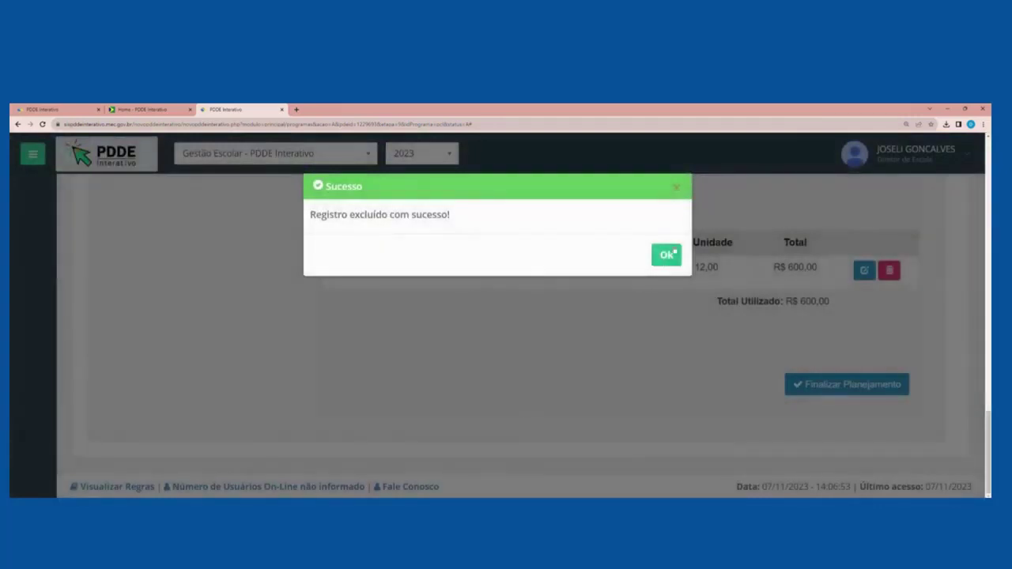
left_click(668, 254)
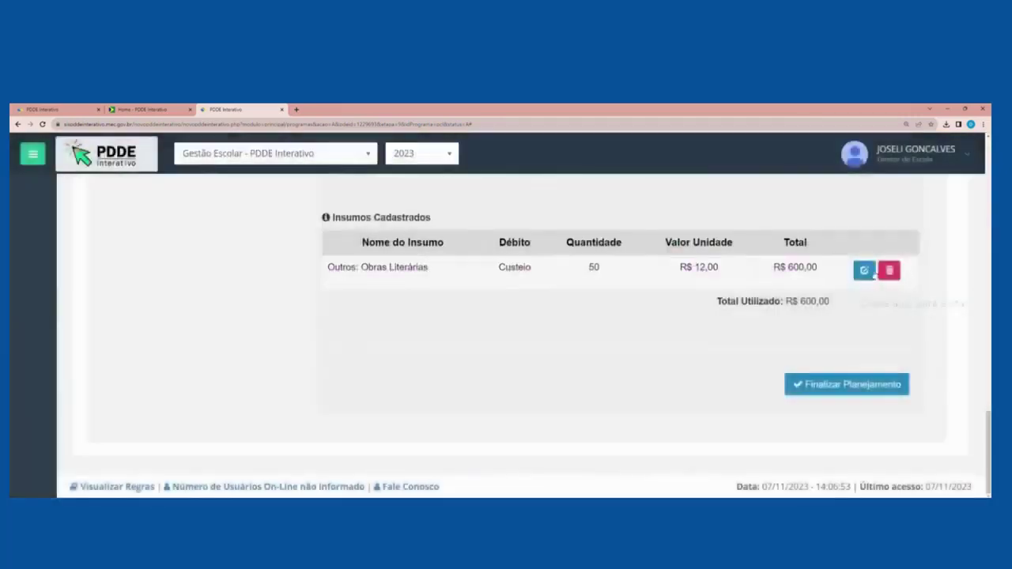
Delete the "Outros: Obras Literárias" insumo from the registered list and confirm the exclusion
left_click(891, 272)
left_click(545, 401)
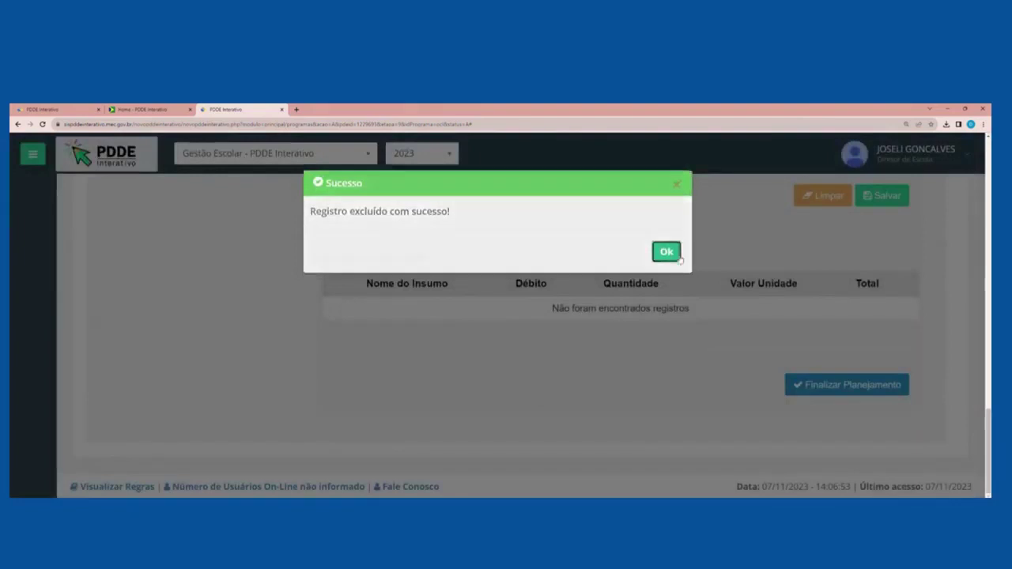
left_click(667, 254)
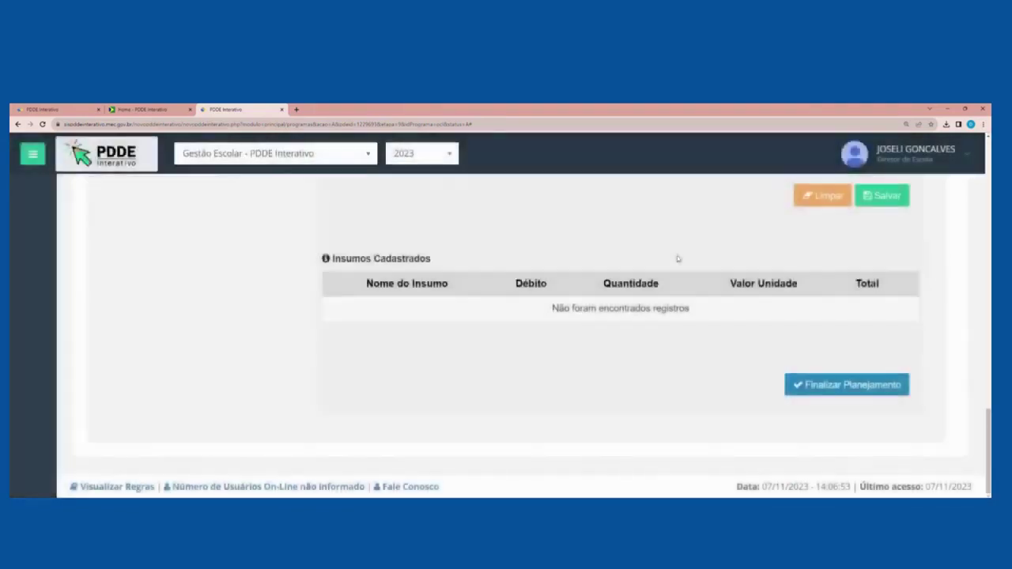